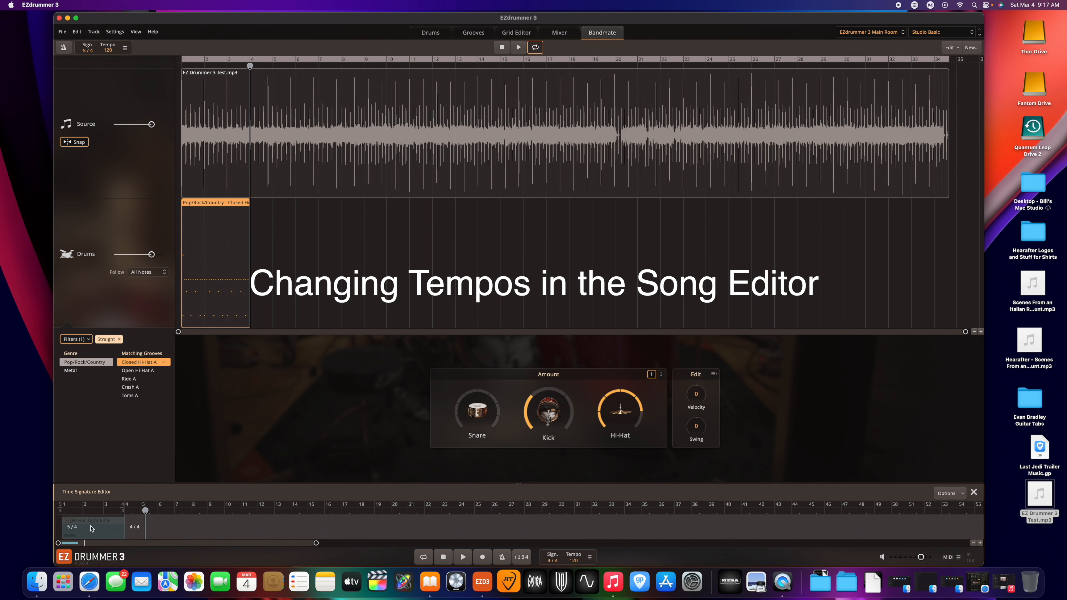
Add a time signature change at bar 5 and set it to 5/4.
left_click(590, 557)
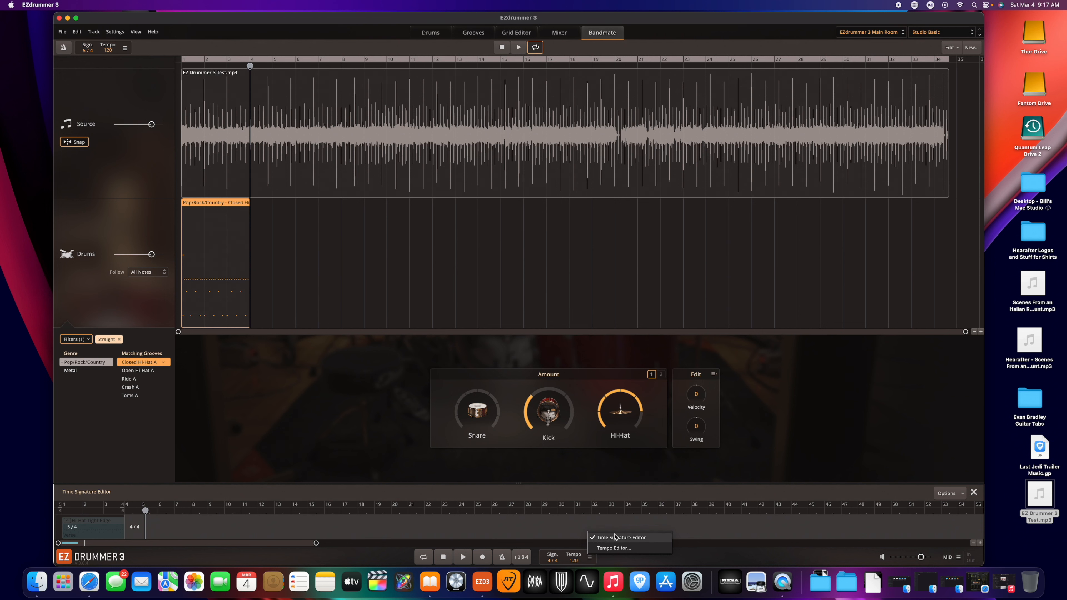
left_click(143, 512)
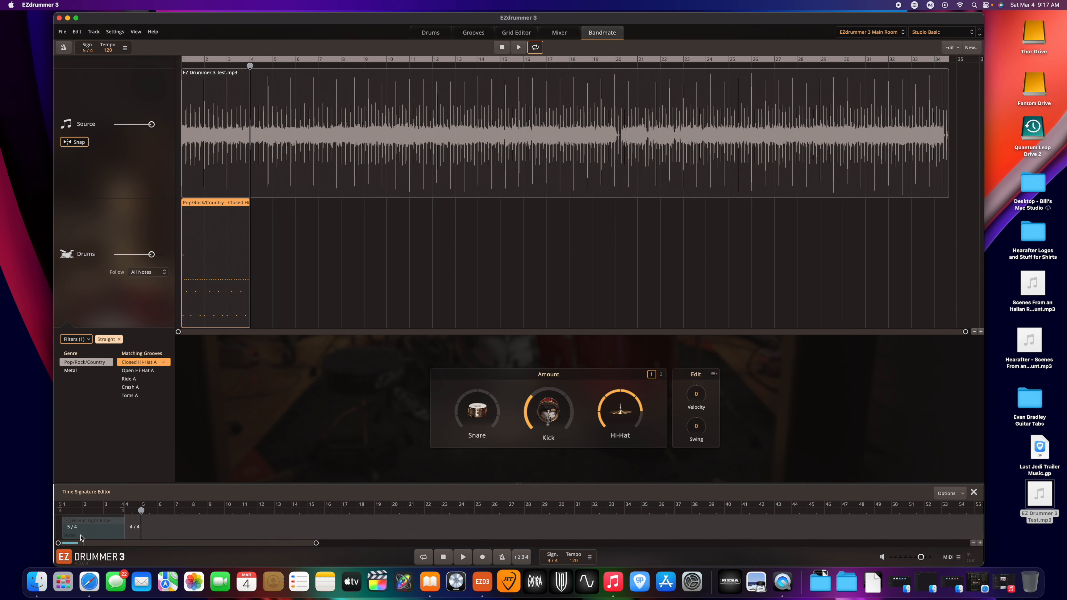
right_click(152, 526)
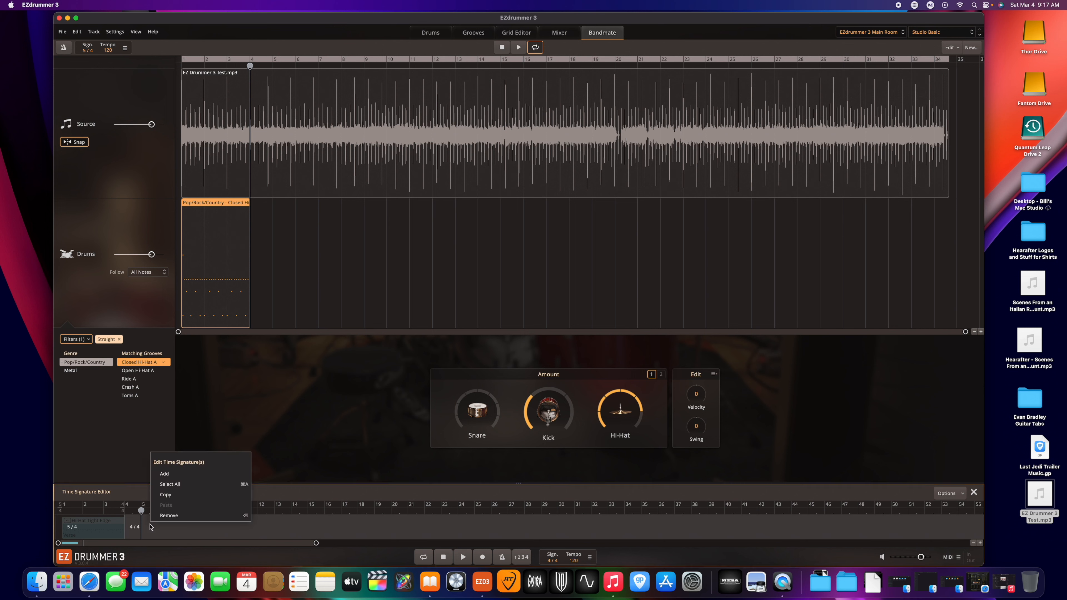
left_click(165, 474)
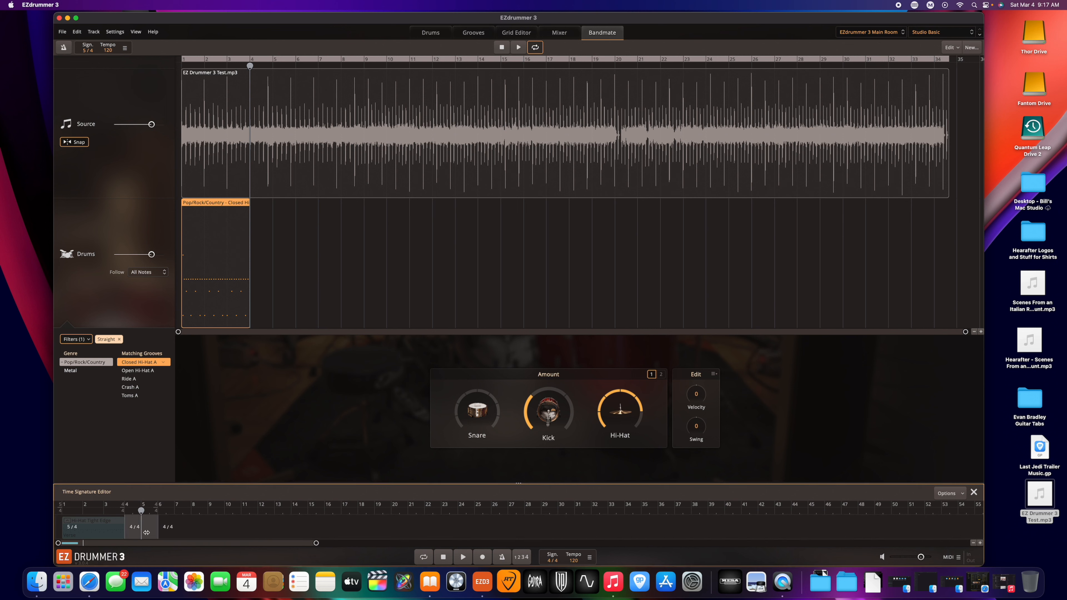
left_click_drag(137, 532, 140, 533)
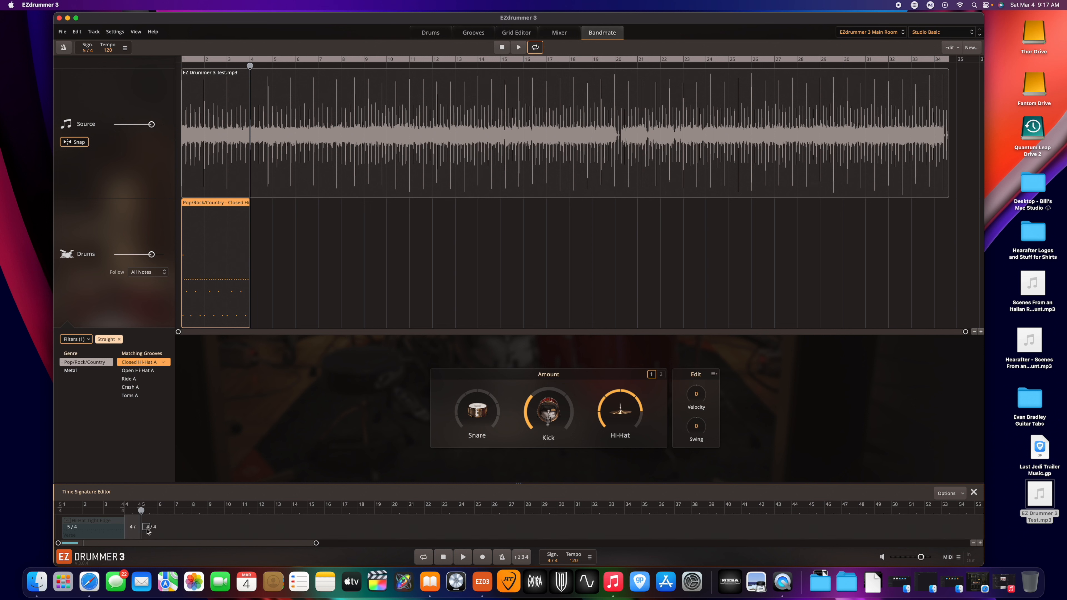
left_click(147, 531)
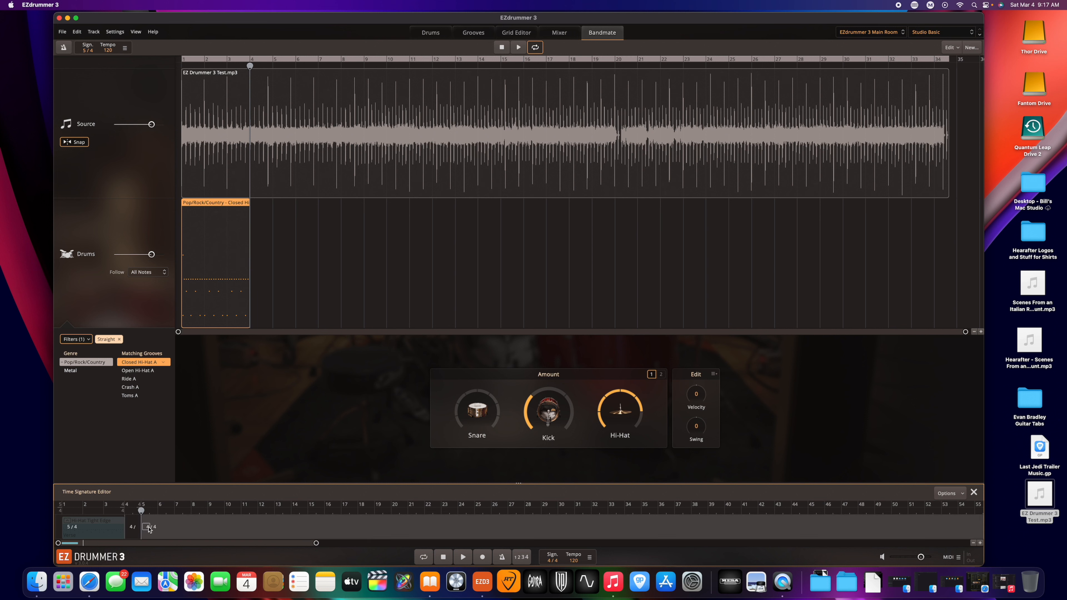
left_click(148, 527)
type("5")
key("Return")
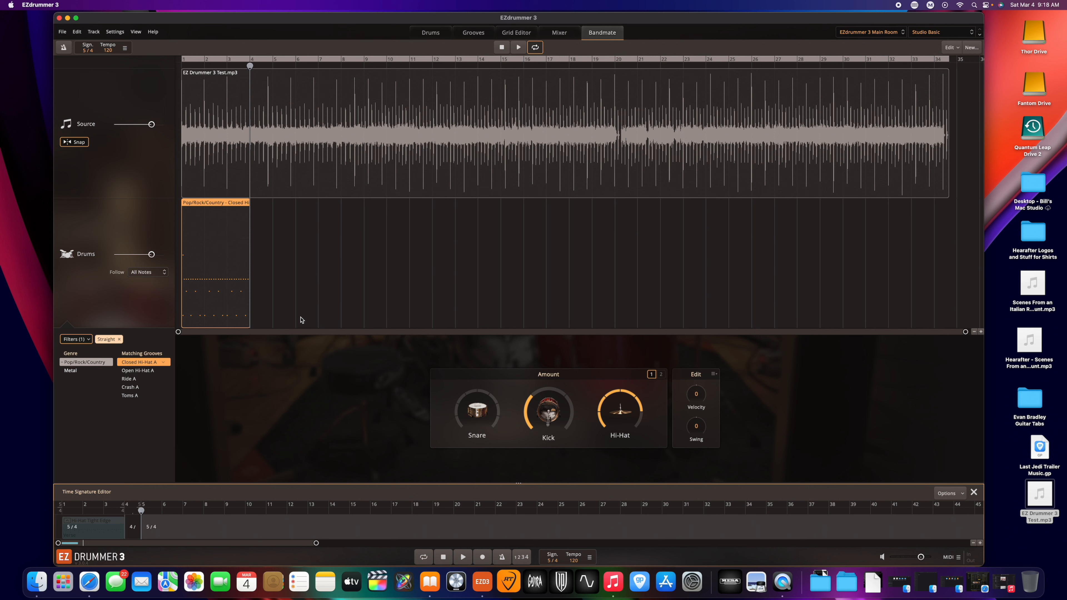
right_click(245, 155)
left_click(276, 236)
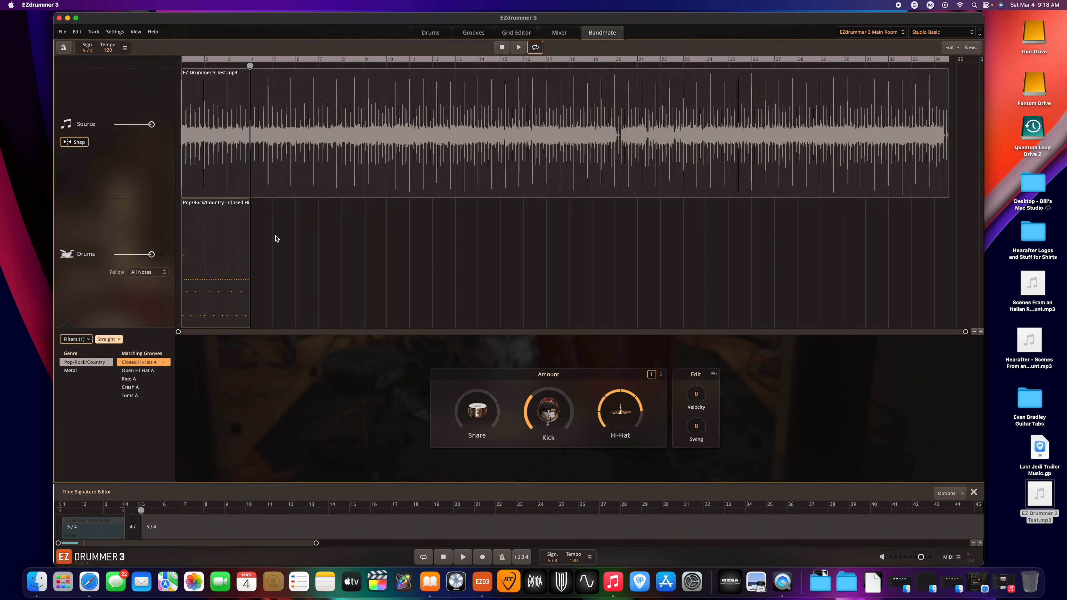
right_click(236, 249)
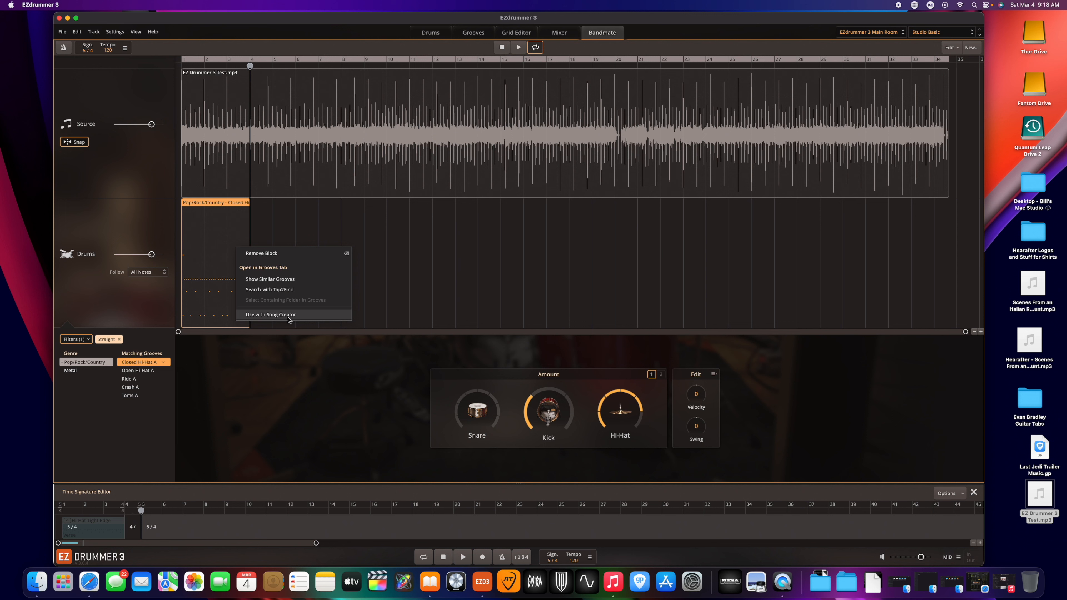
left_click(429, 288)
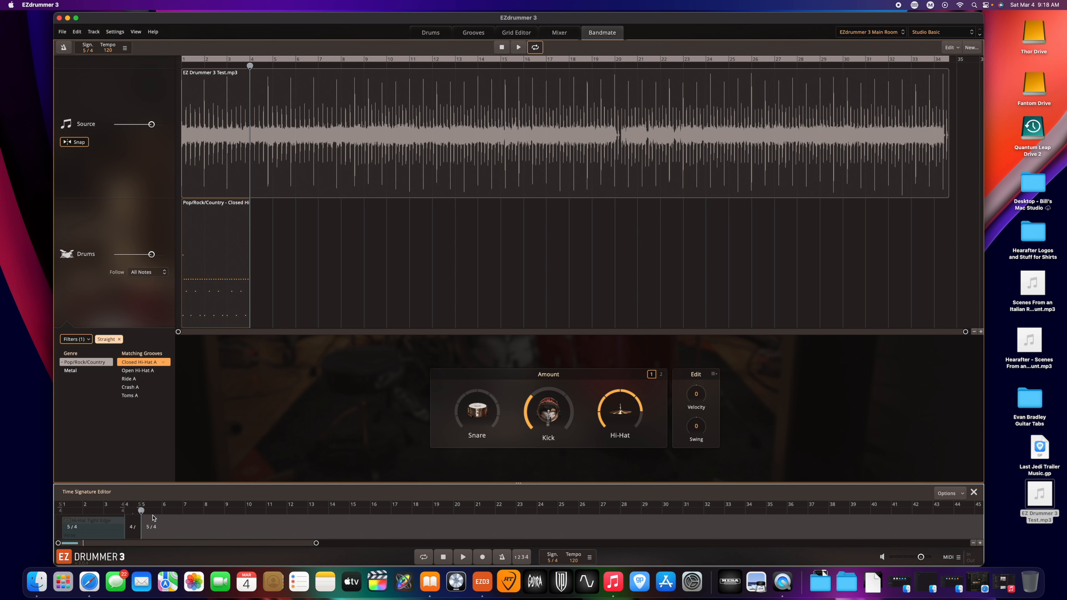
Add a time signature change at bar 8 and set it to 4/4.
left_click(204, 521)
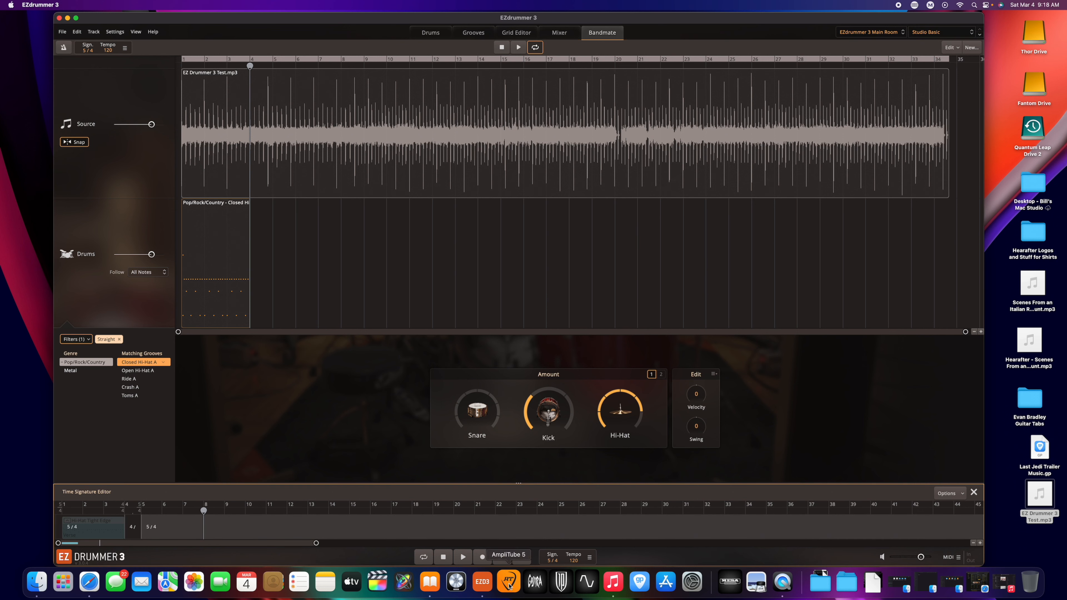
right_click(211, 516)
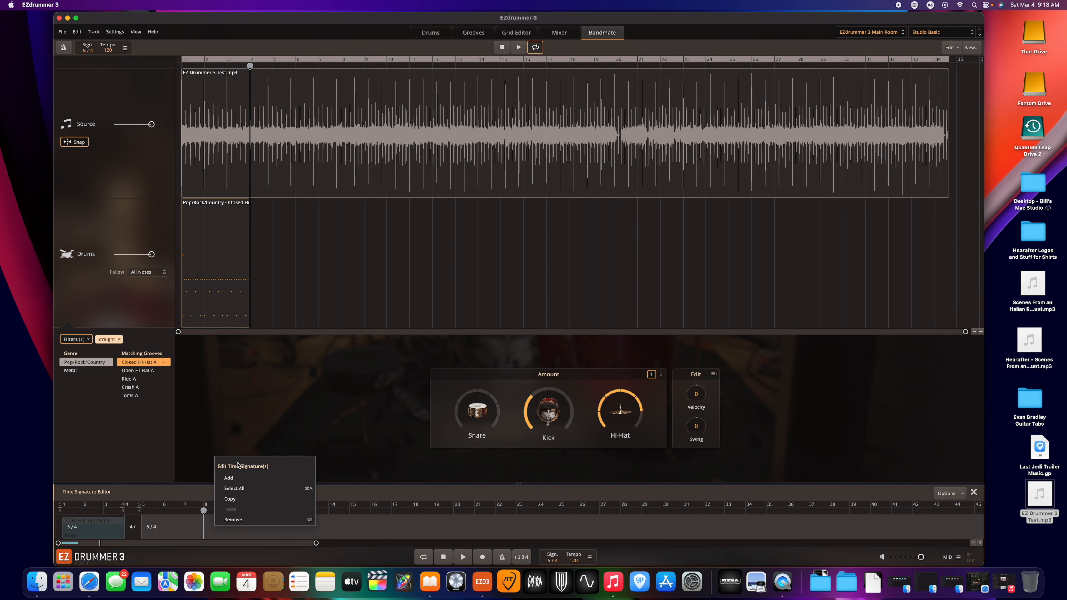
left_click(242, 479)
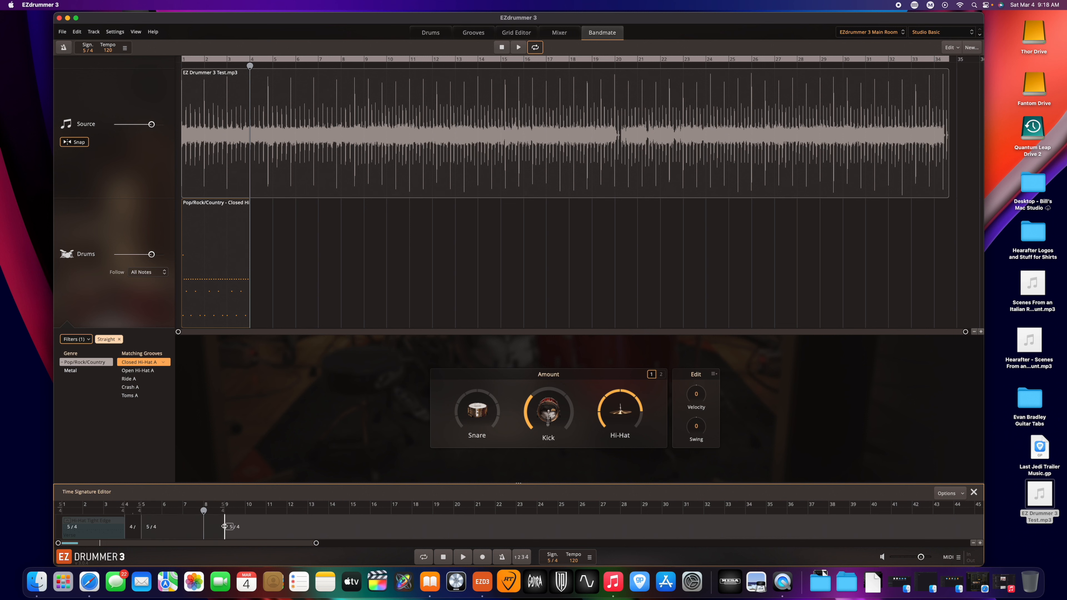
left_click_drag(198, 528, 204, 527)
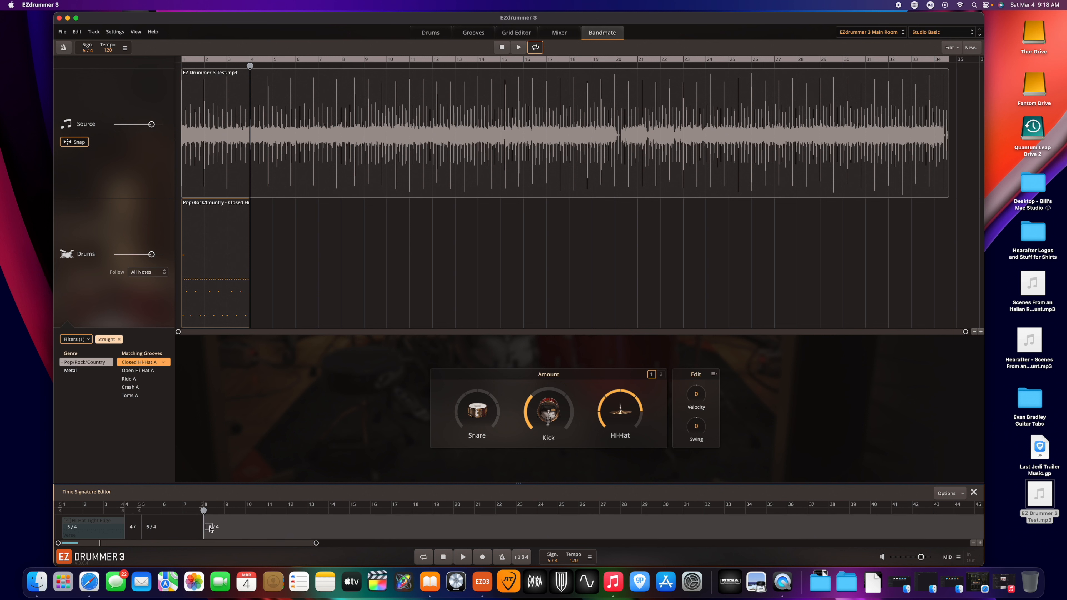
double_click(209, 528)
type("4")
key("Return")
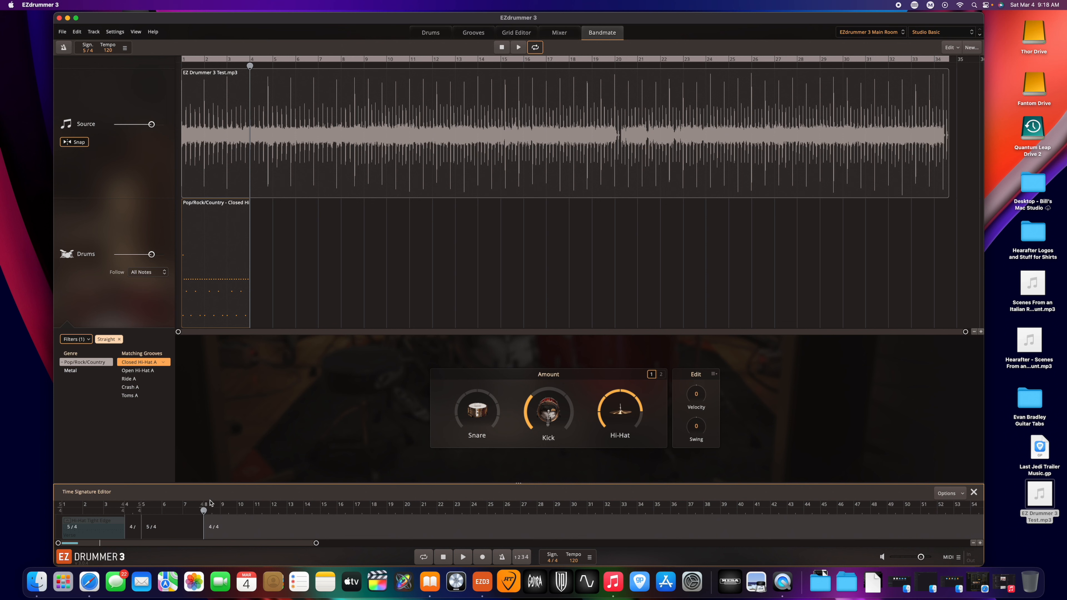
Switch the bottom editor from the Time Signature Editor to the Tempo Editor.
left_click(220, 513)
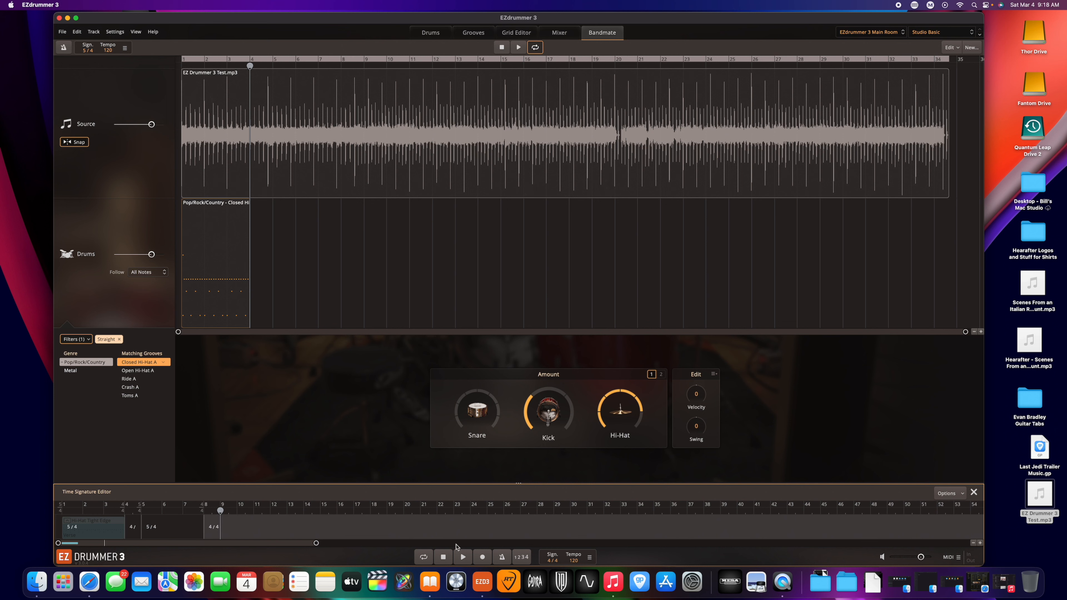
left_click(589, 557)
left_click(599, 549)
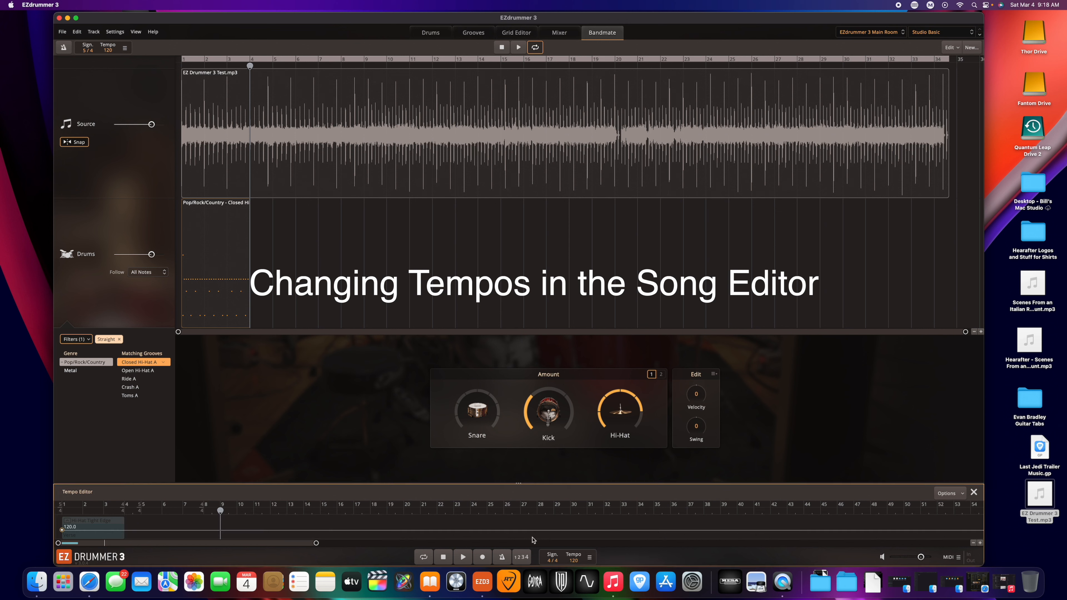
Add a tempo marker at bar 9 set to 160 BPM.
left_click(223, 533)
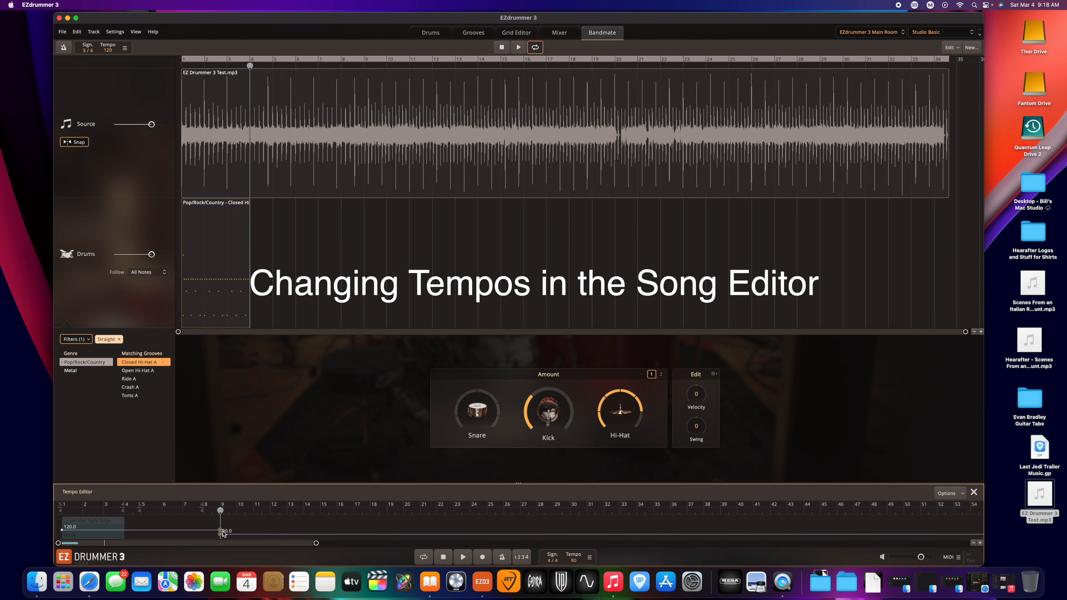
left_click_drag(222, 535, 222, 534)
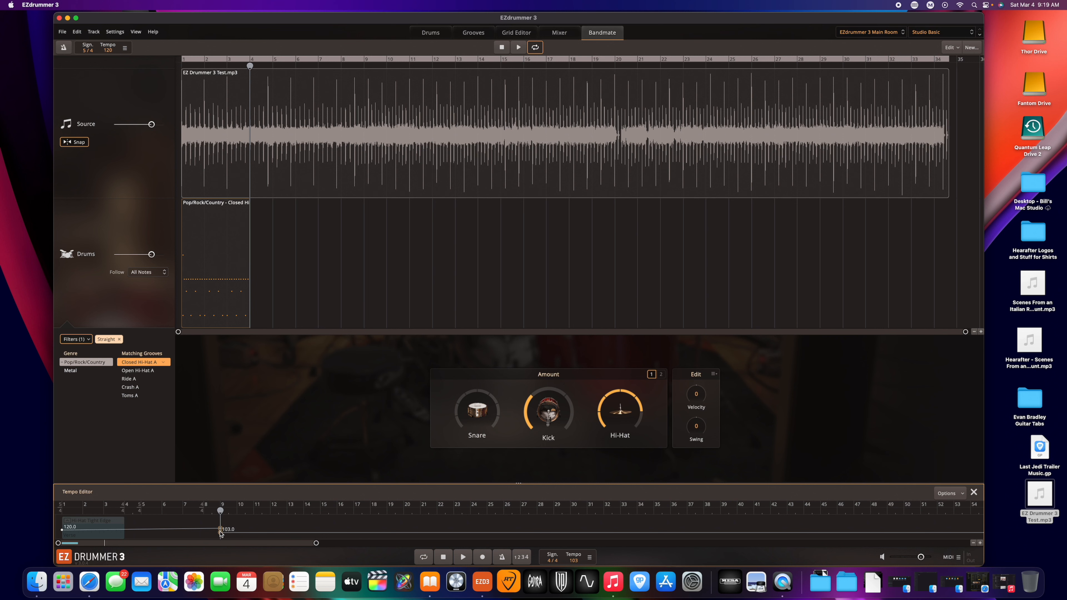
right_click(221, 535)
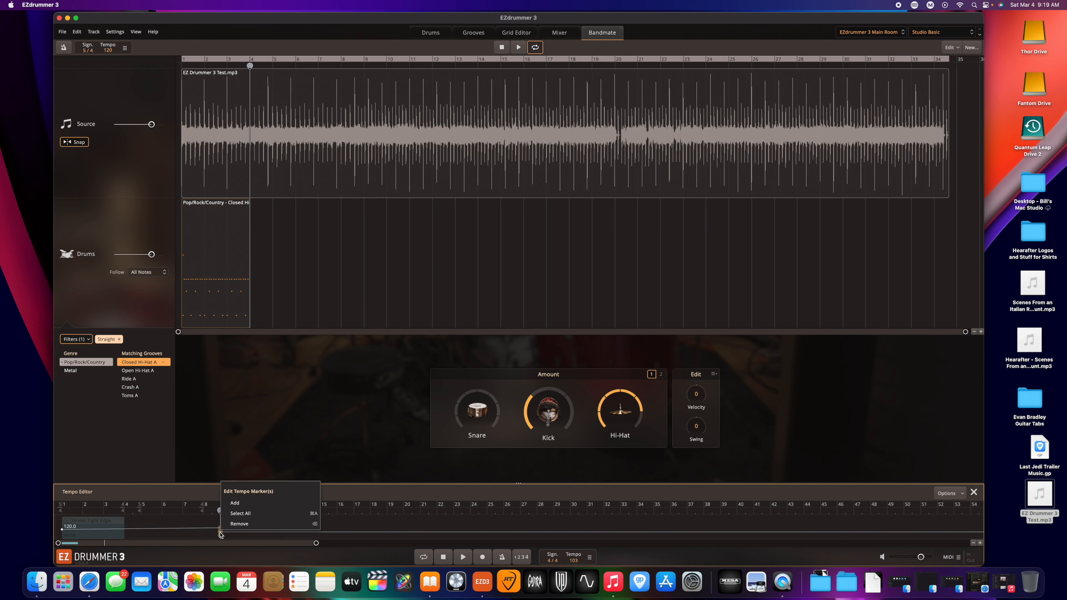
left_click(231, 524)
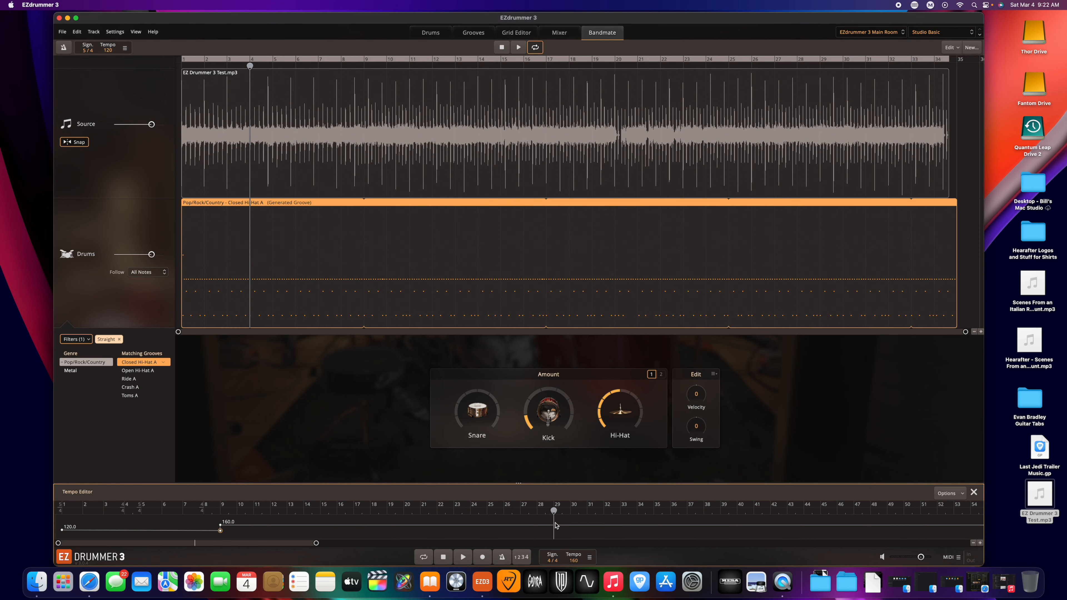
Add a tempo marker at bar 29 and drag its tempo down to 107 BPM.
right_click(554, 527)
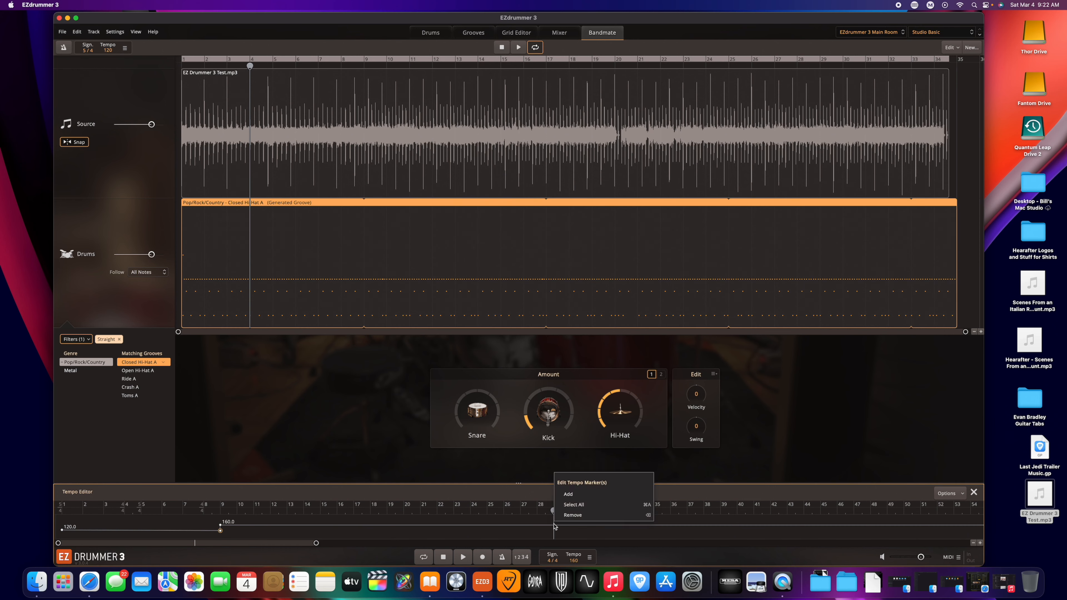
left_click(571, 495)
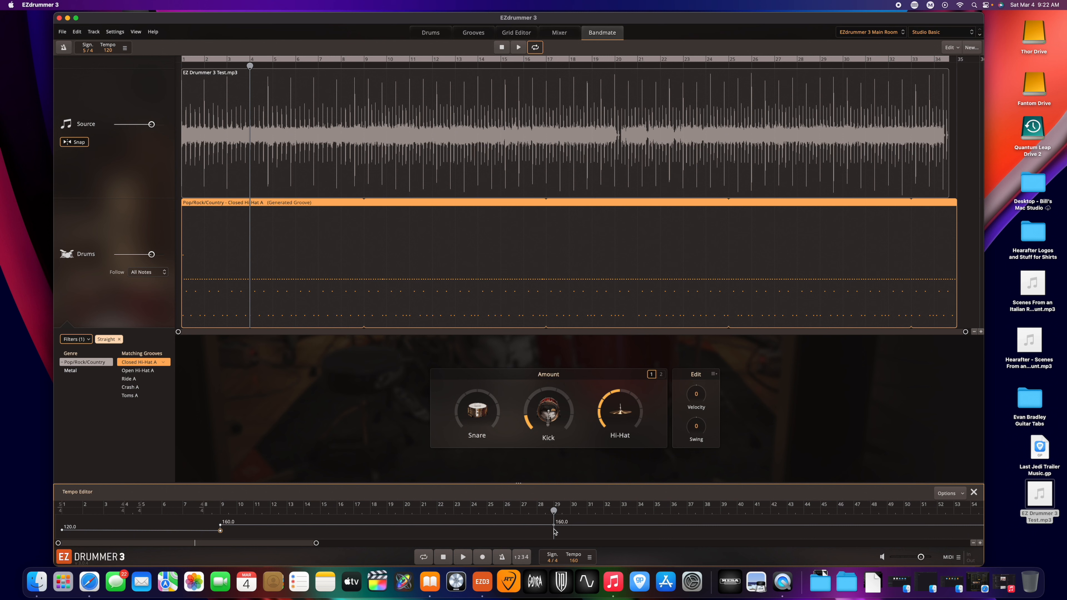
left_click_drag(554, 530, 555, 534)
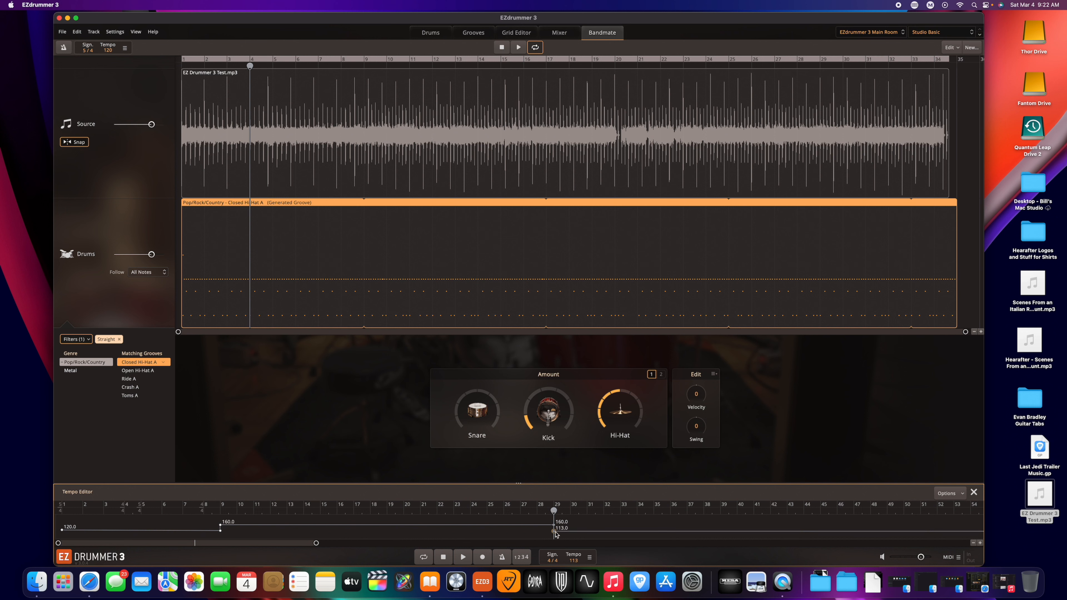
left_click_drag(556, 534, 556, 532)
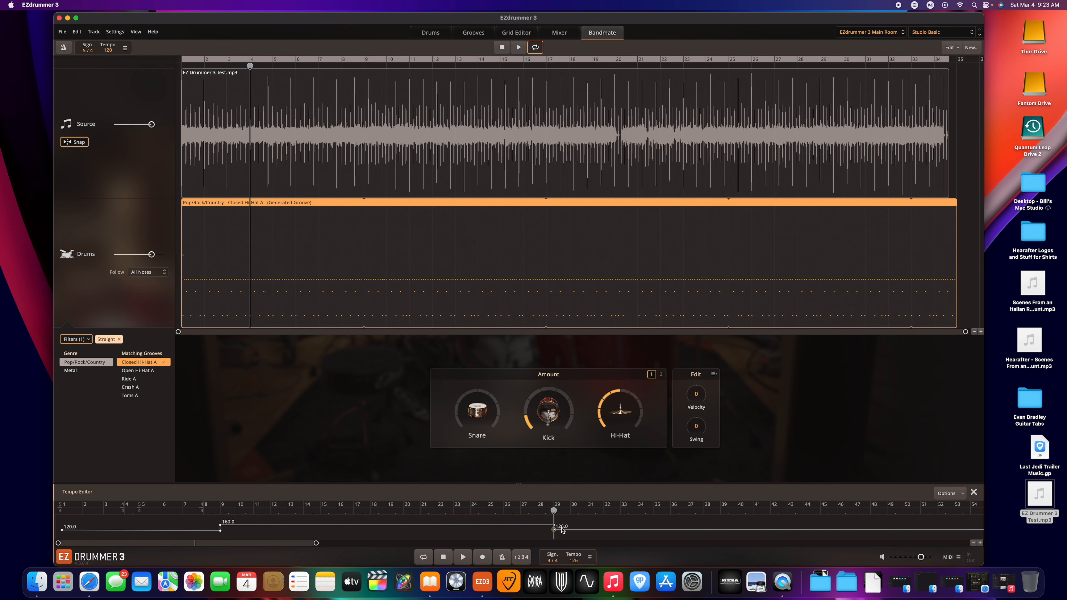
left_click_drag(554, 531, 555, 532)
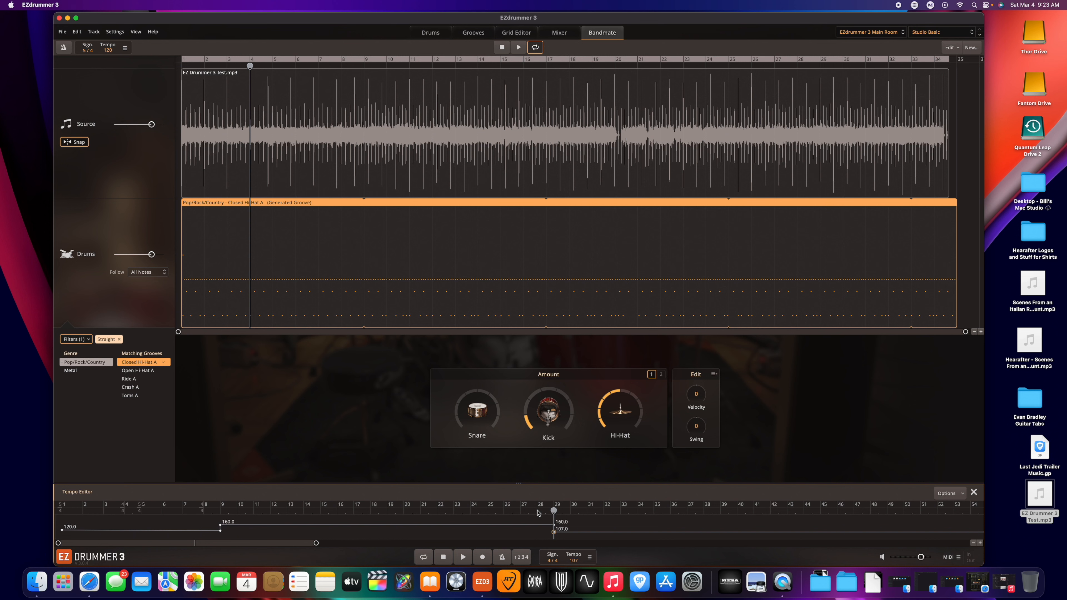
Turn on the metronome and play back from around bar 28 to audition the tempo change.
left_click(538, 512)
key("space")
key("space")
left_click(502, 557)
key("space")
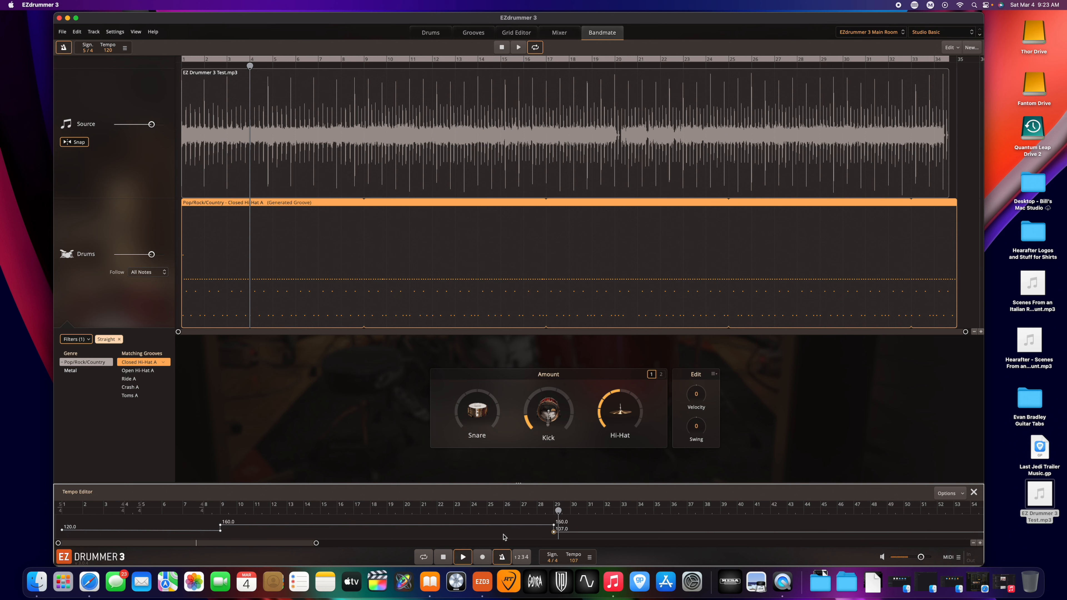
key("space")
left_click(521, 512)
key("space")
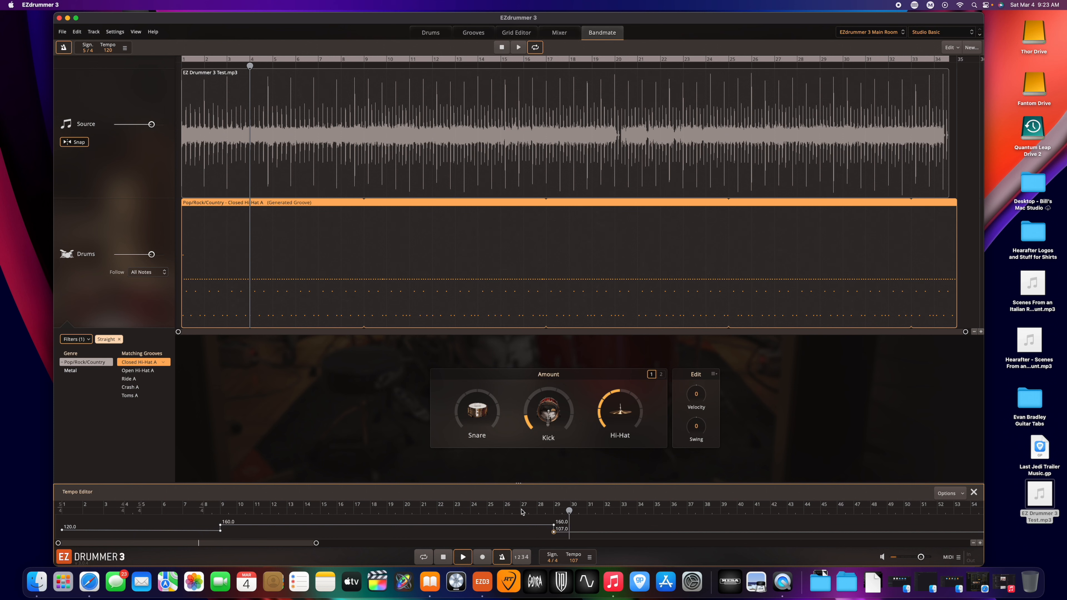
key("space")
Add a tempo marker just before bar 29 holding 160 BPM and lower the following marker to 132 BPM.
left_click_drag(554, 533, 552, 528)
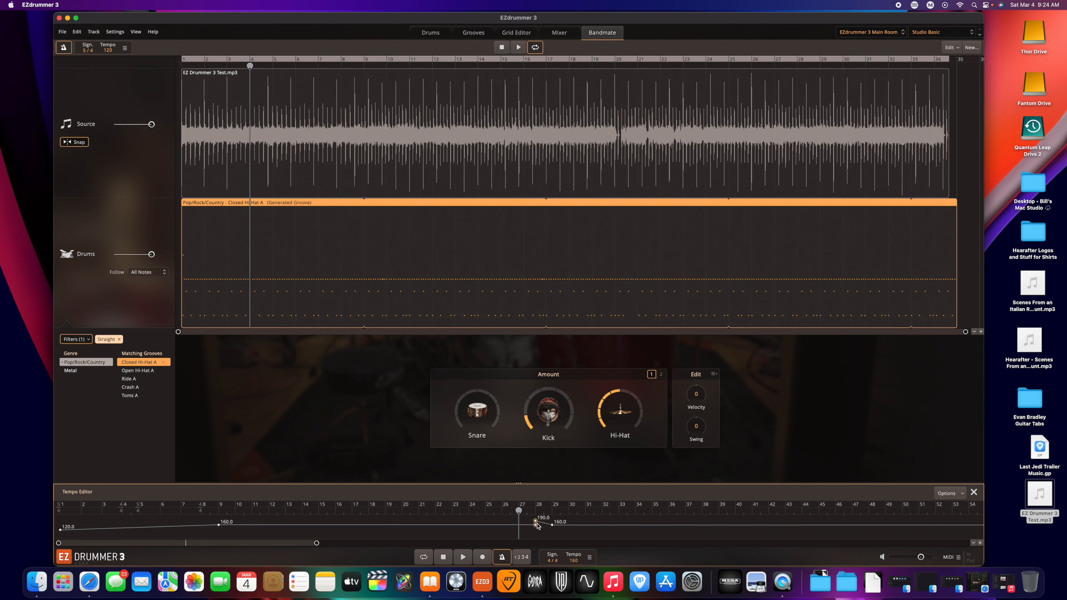
left_click_drag(536, 525, 536, 527)
right_click(536, 526)
left_click(545, 522)
right_click(536, 527)
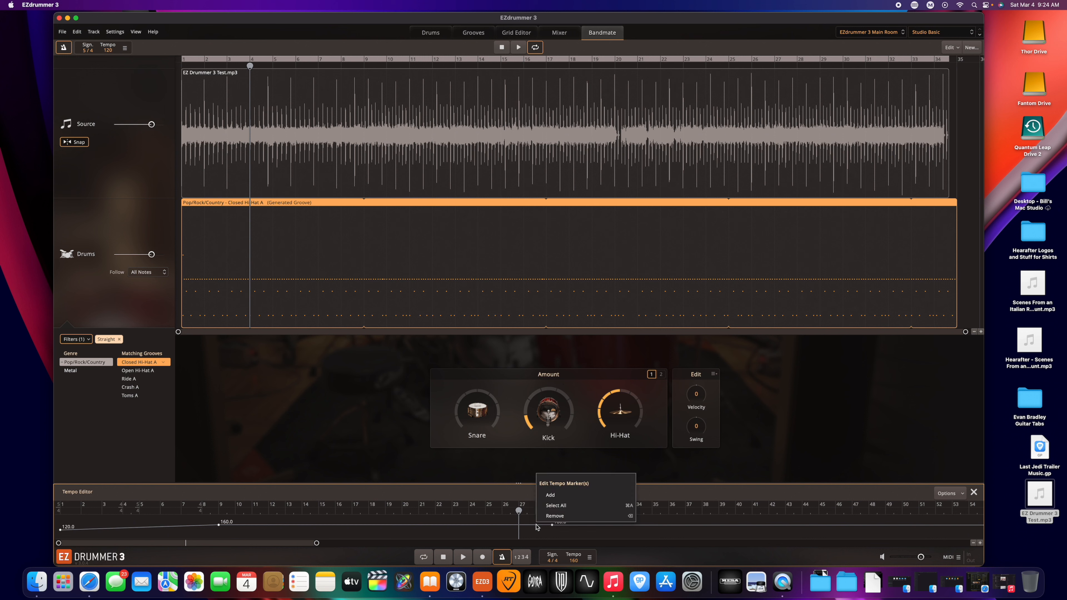
left_click(547, 522)
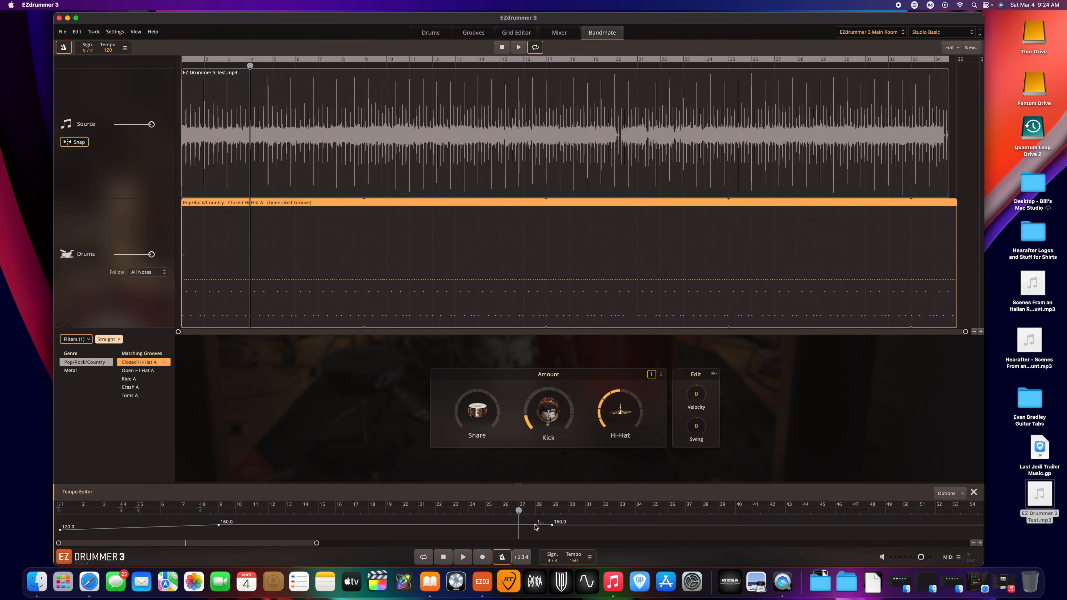
left_click_drag(551, 528, 552, 530)
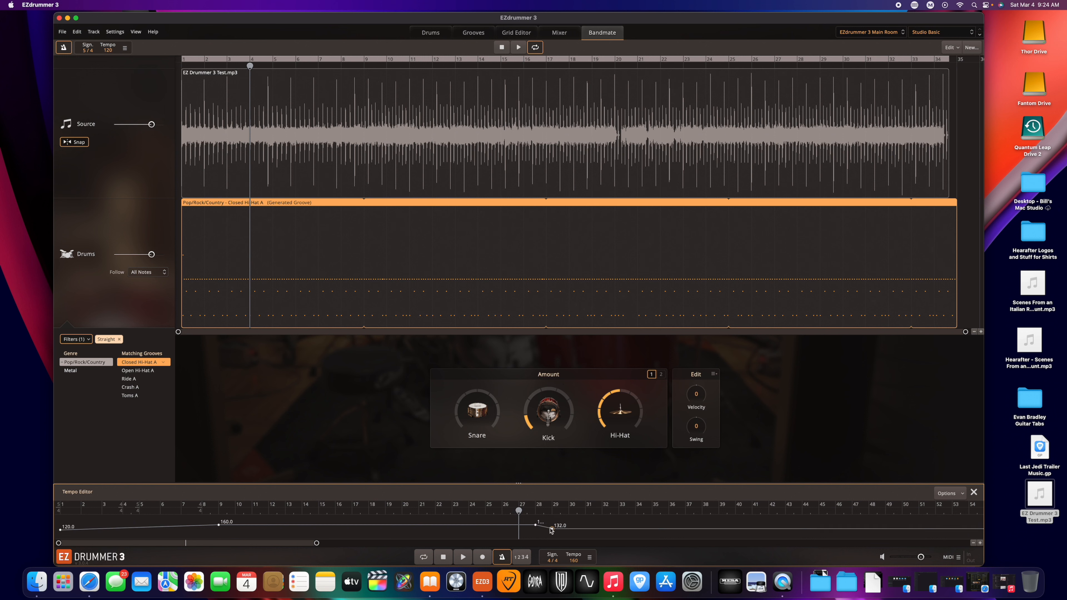
Play back from around bar 27 to audition the tempo drop.
left_click(536, 513)
key("space")
key("space")
left_click(512, 513)
left_click(507, 516)
key("space")
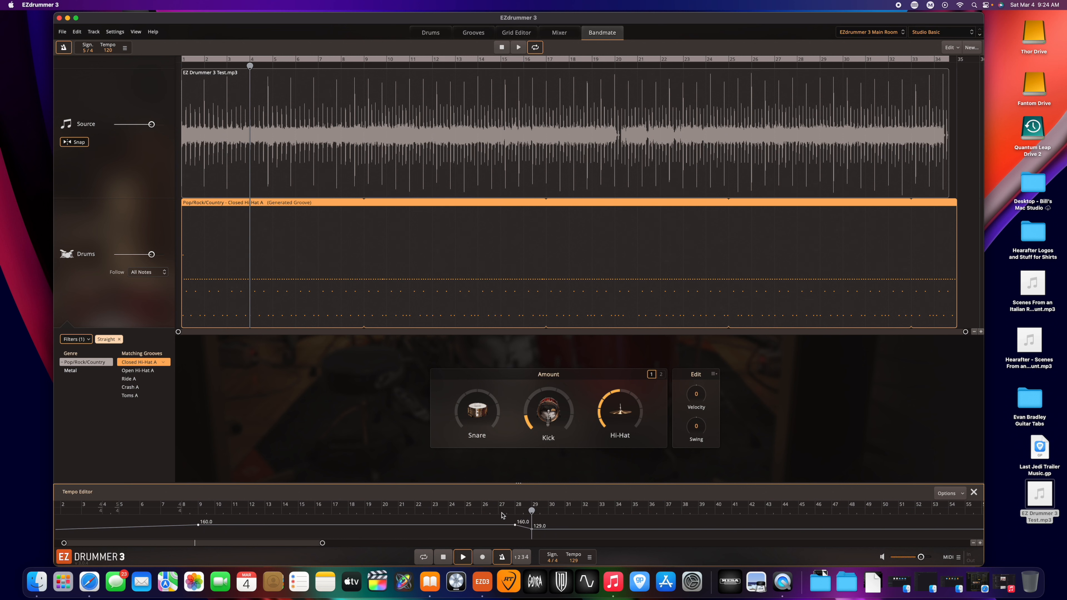
key("space")
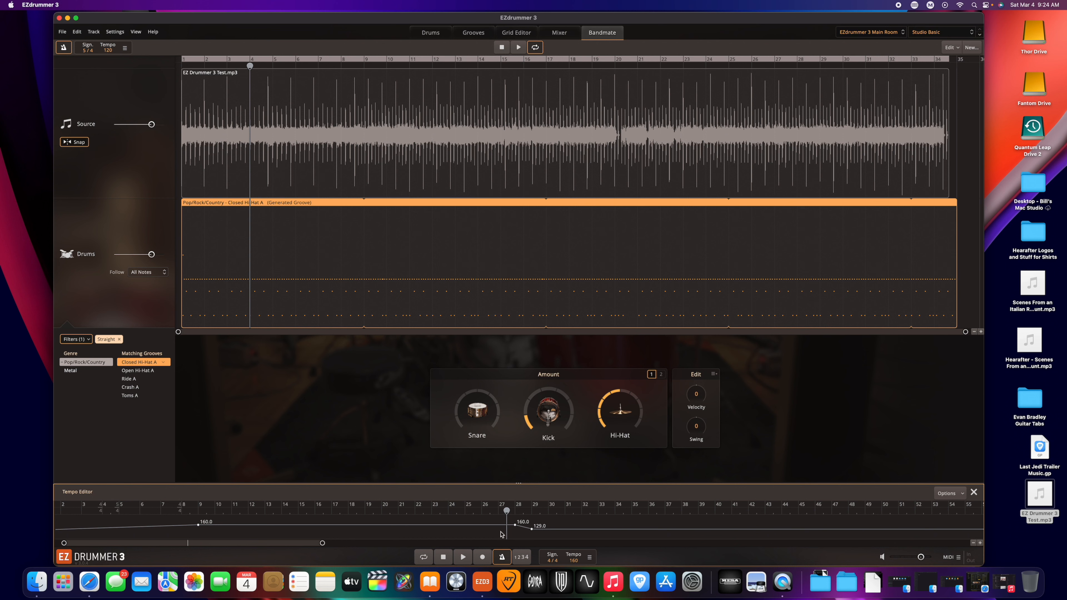
Close the Tempo Editor and briefly open and close the Song Creator panel.
scroll(423, 528, "left", 2)
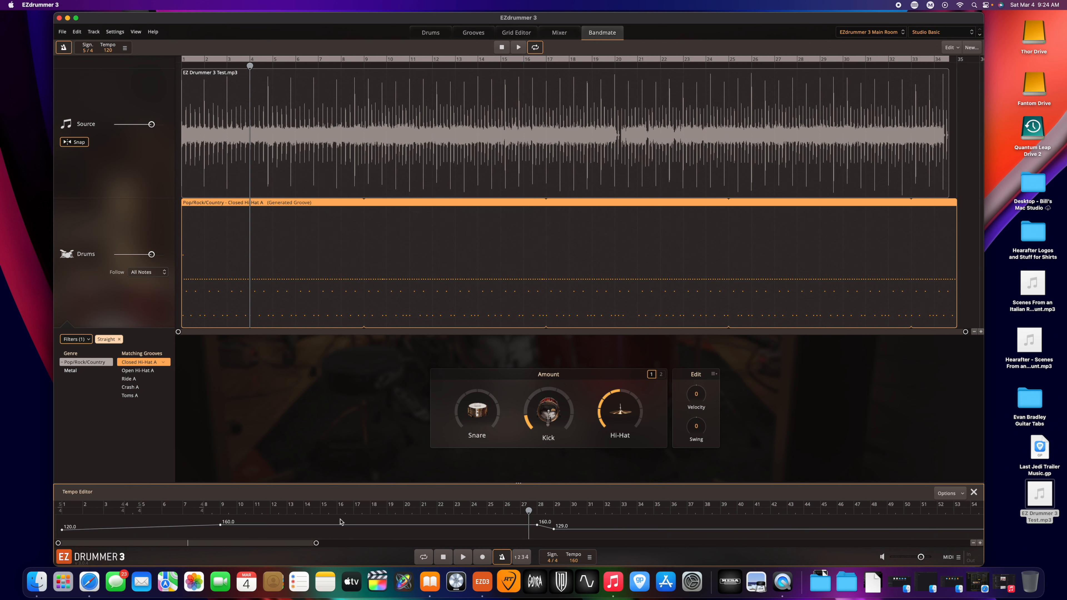
left_click(974, 492)
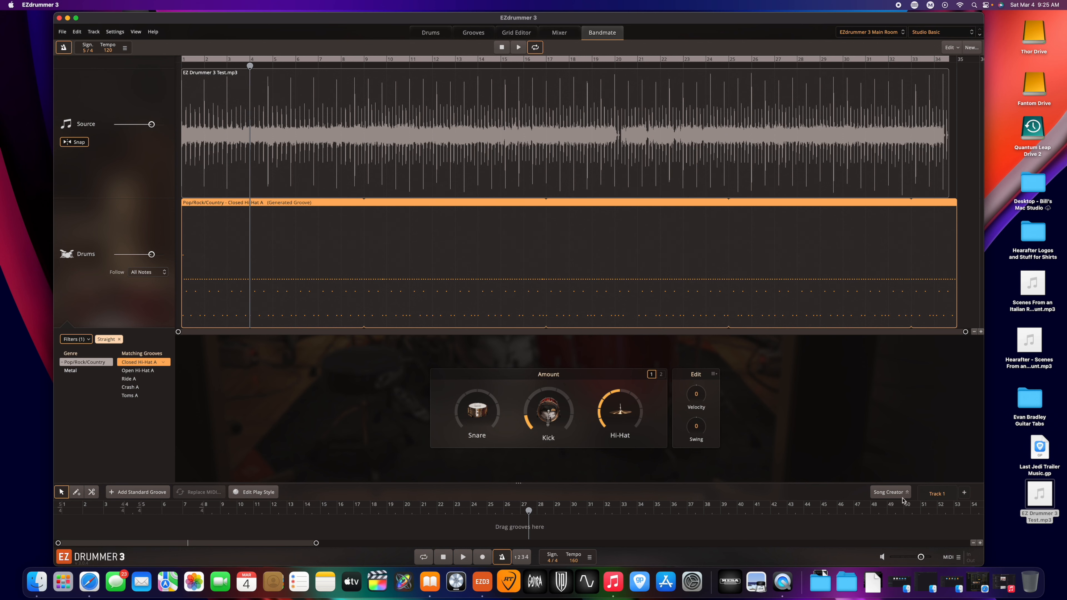
left_click(890, 492)
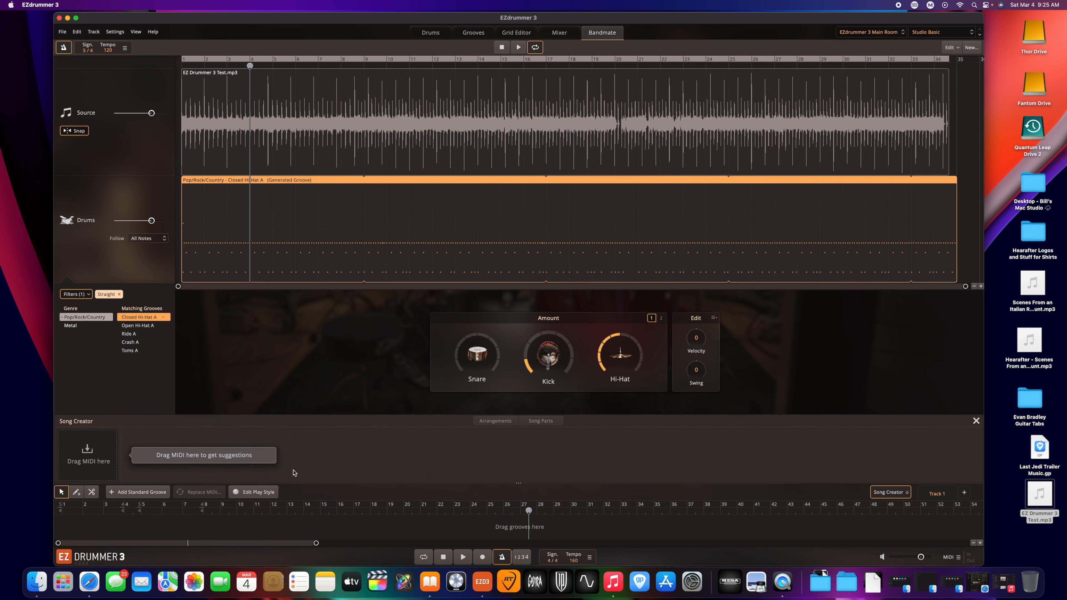
left_click(885, 492)
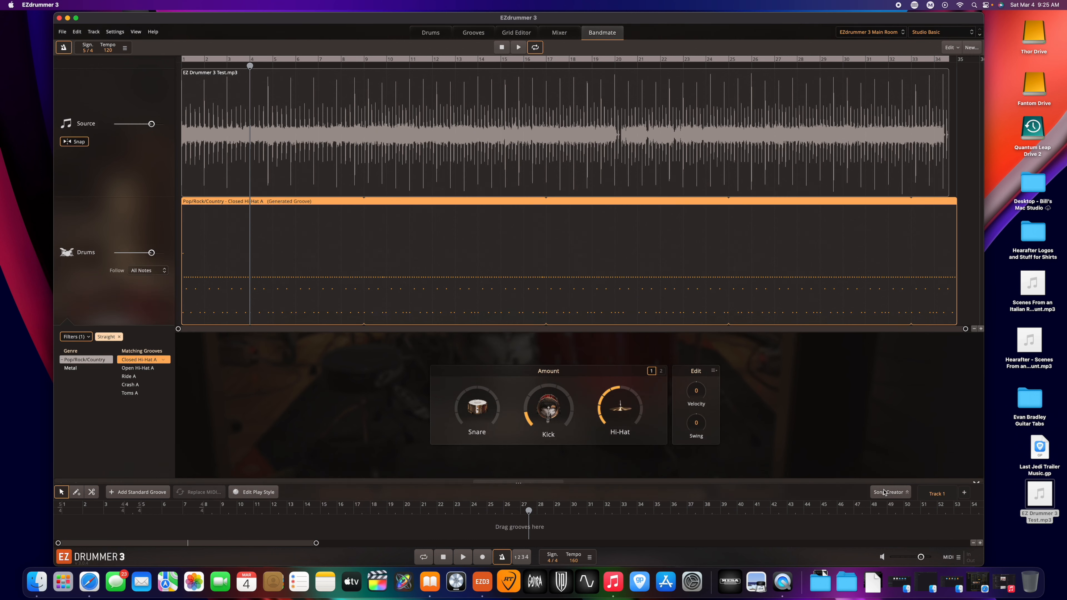